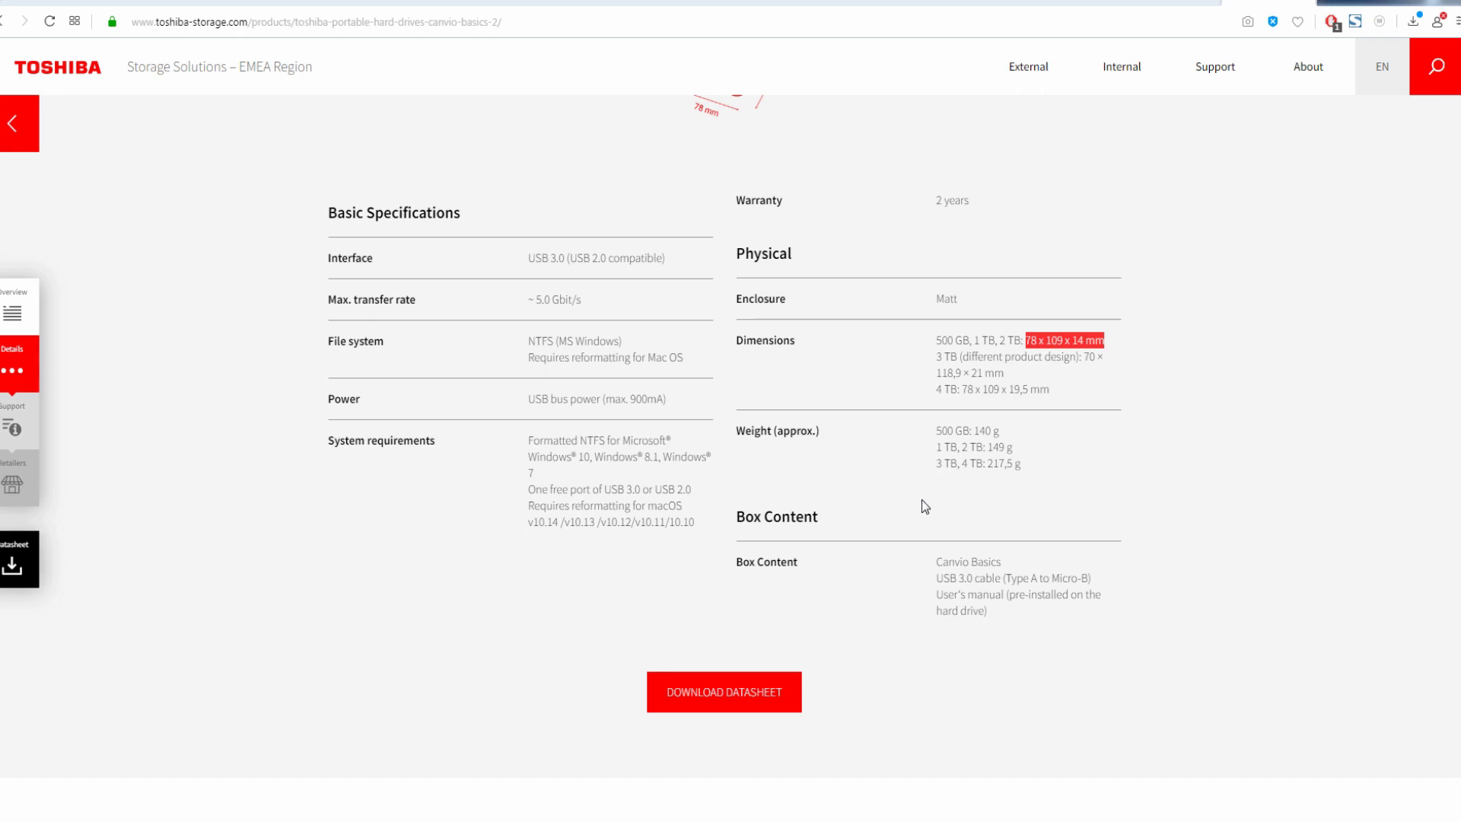
Check the weight listed for the 1 TB and 2 TB models, then browse image results for the mq04ubd200 drive.
drag(962, 447, 1026, 450)
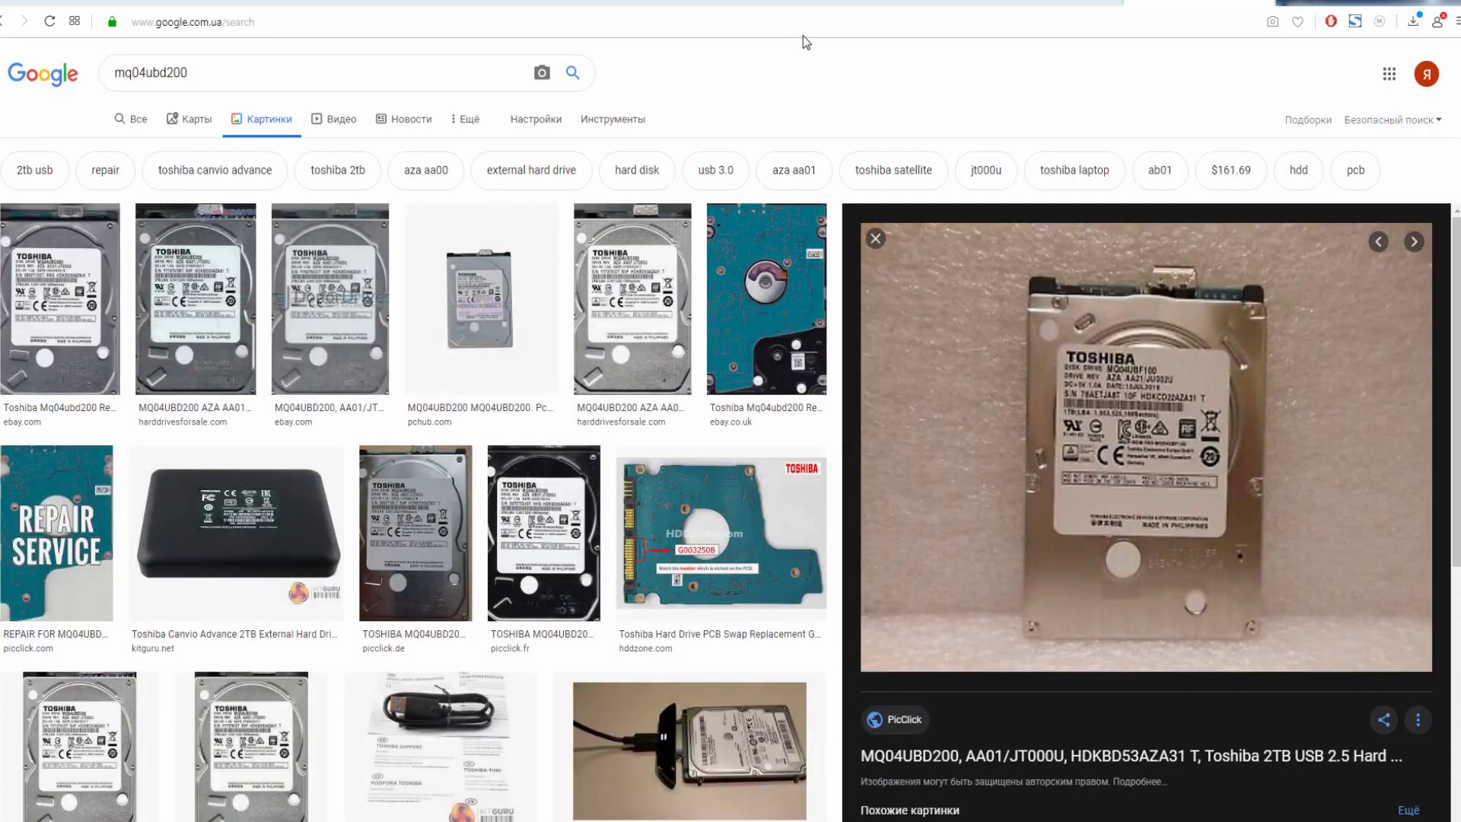
scroll(1099, 270, up, 3)
scroll(1099, 270, down, 2)
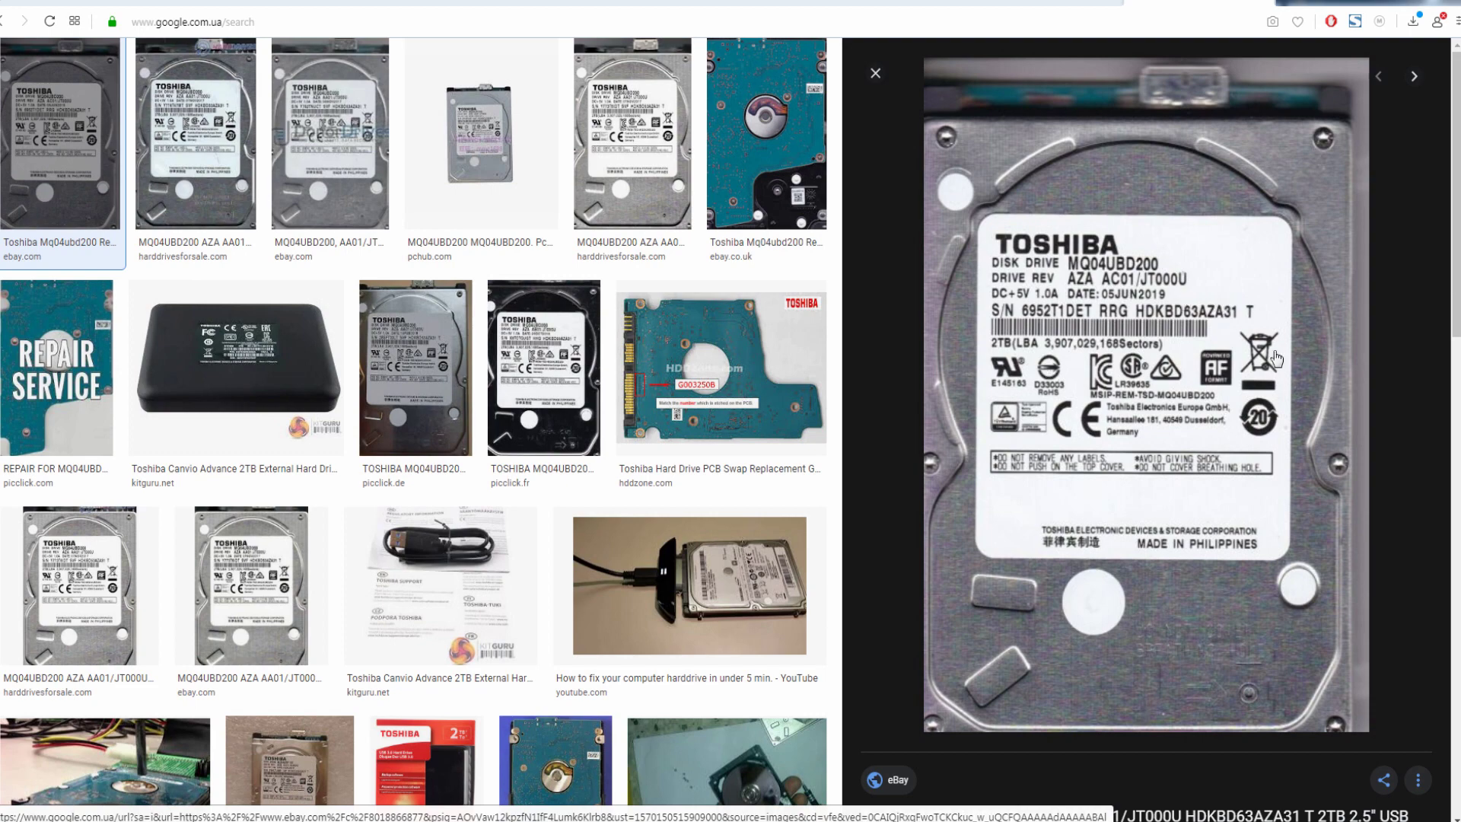
click(632, 137)
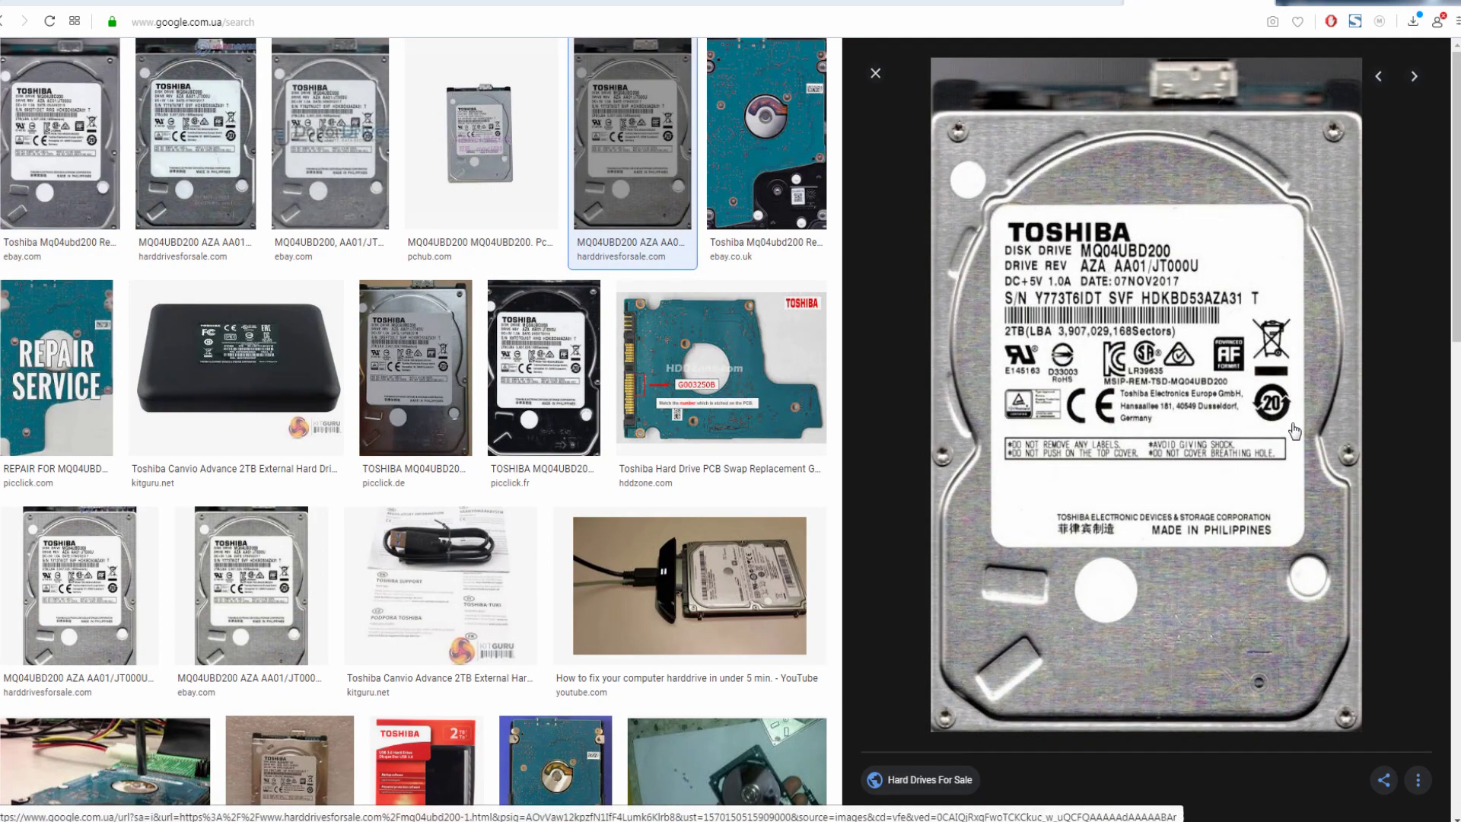
key(Right)
key(Right)
key(Right)
key(Right)
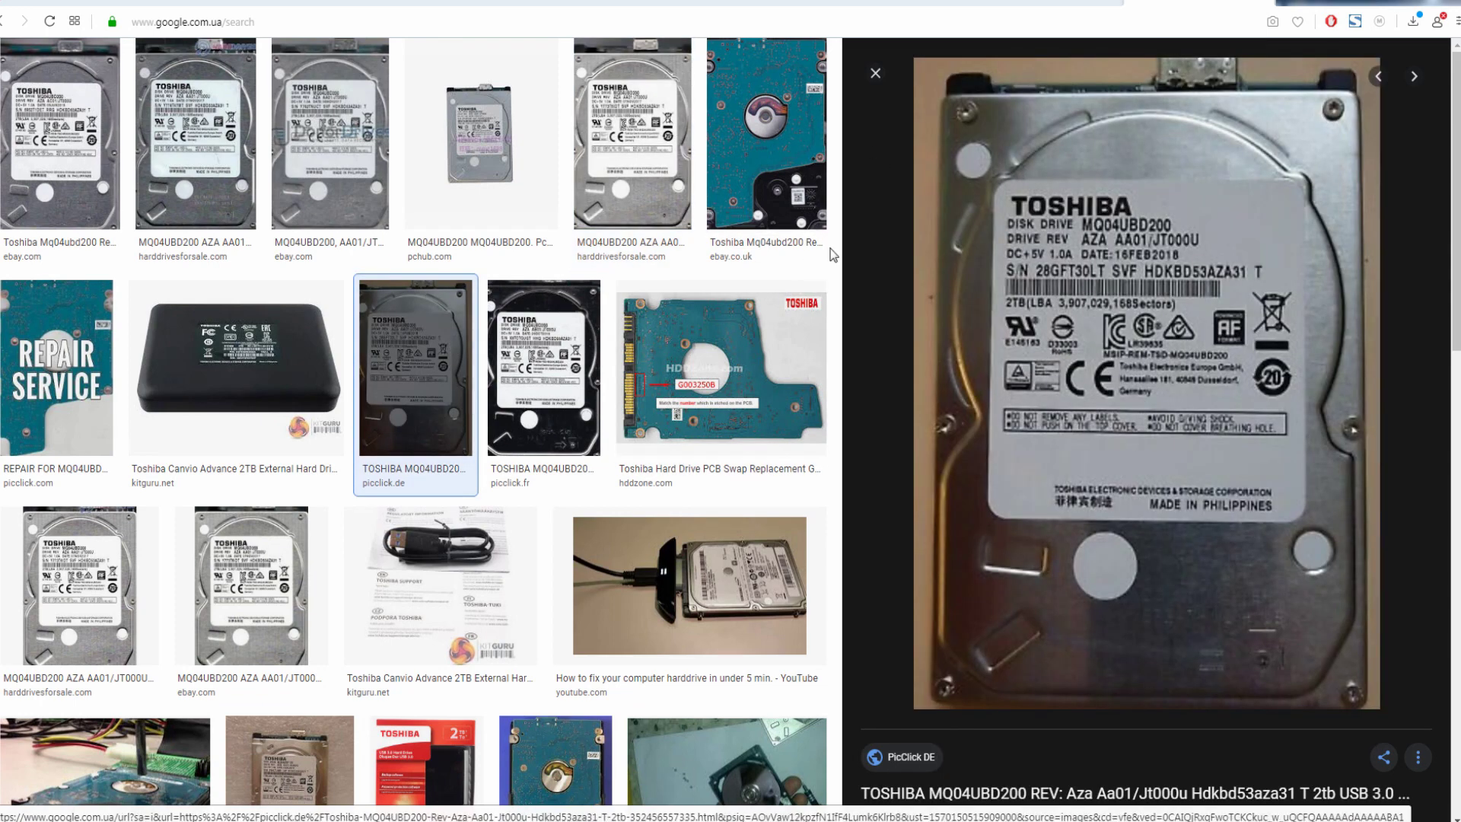
key(Right)
key(Right)
key(Right)
key(Right)
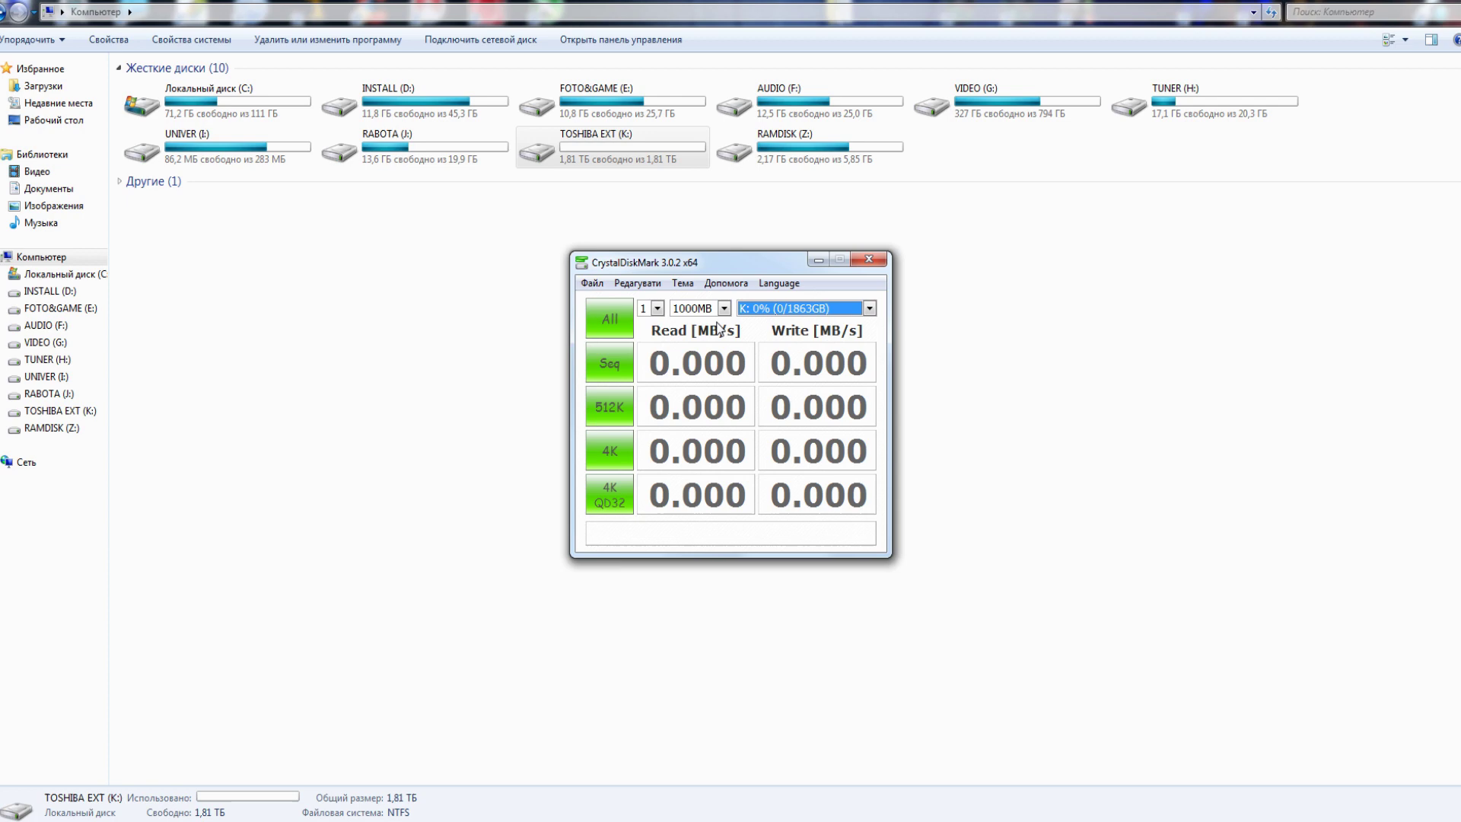
Switch to CrystalDiskMark, set the test size to 100MB and run all benchmarks on drive K:.
click(722, 308)
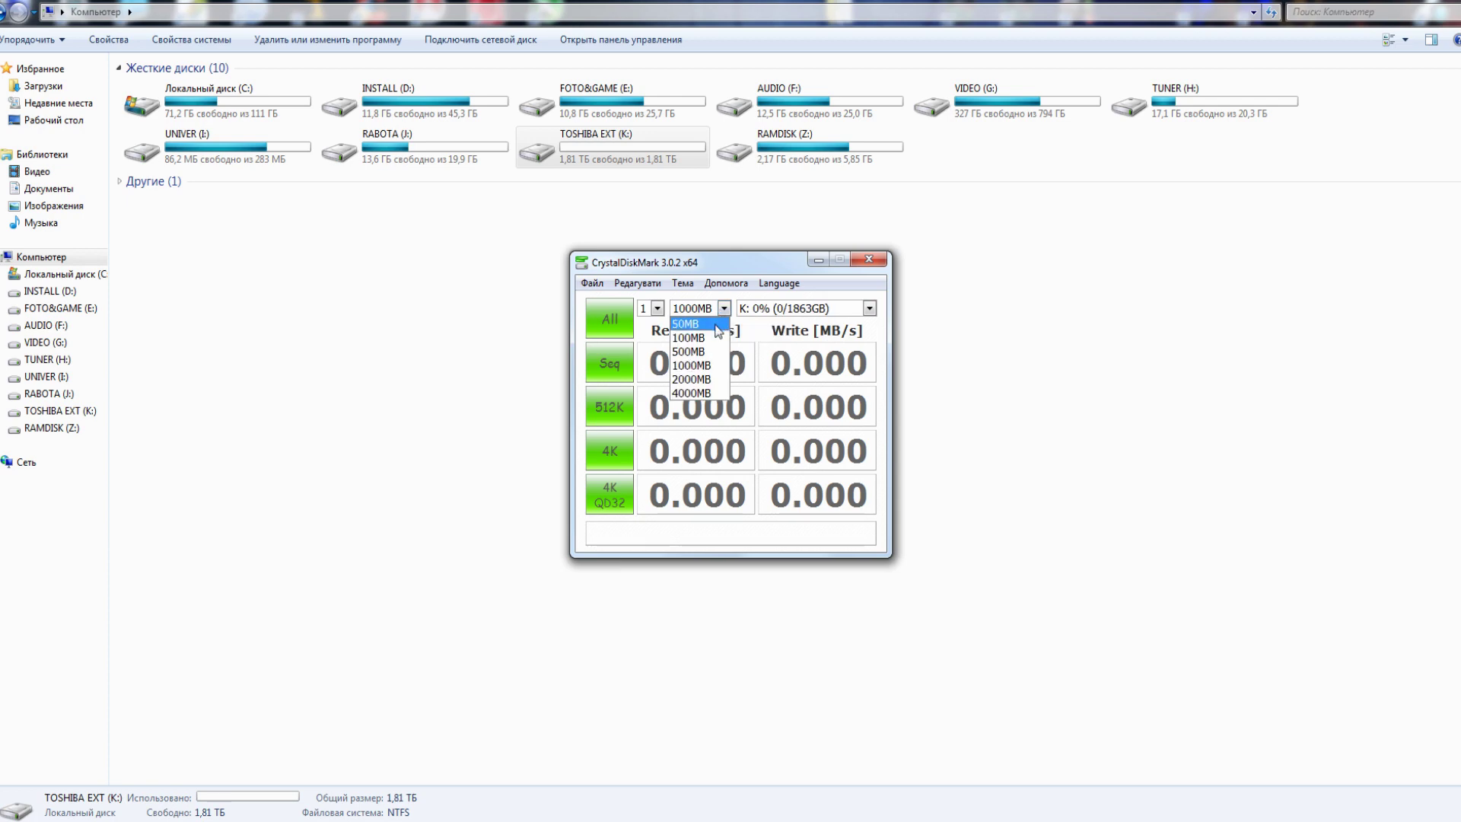
click(692, 337)
click(609, 318)
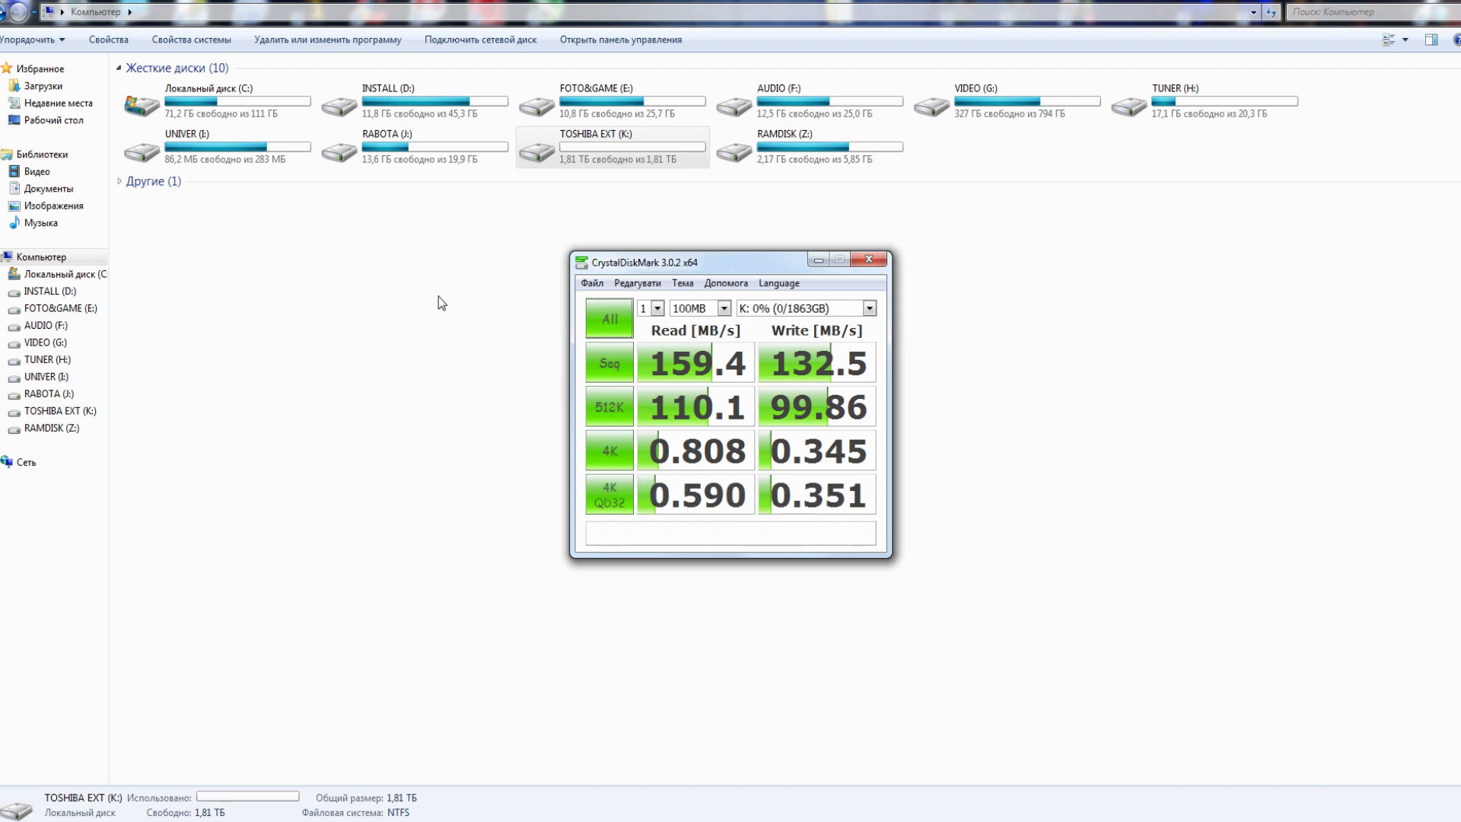
click(853, 260)
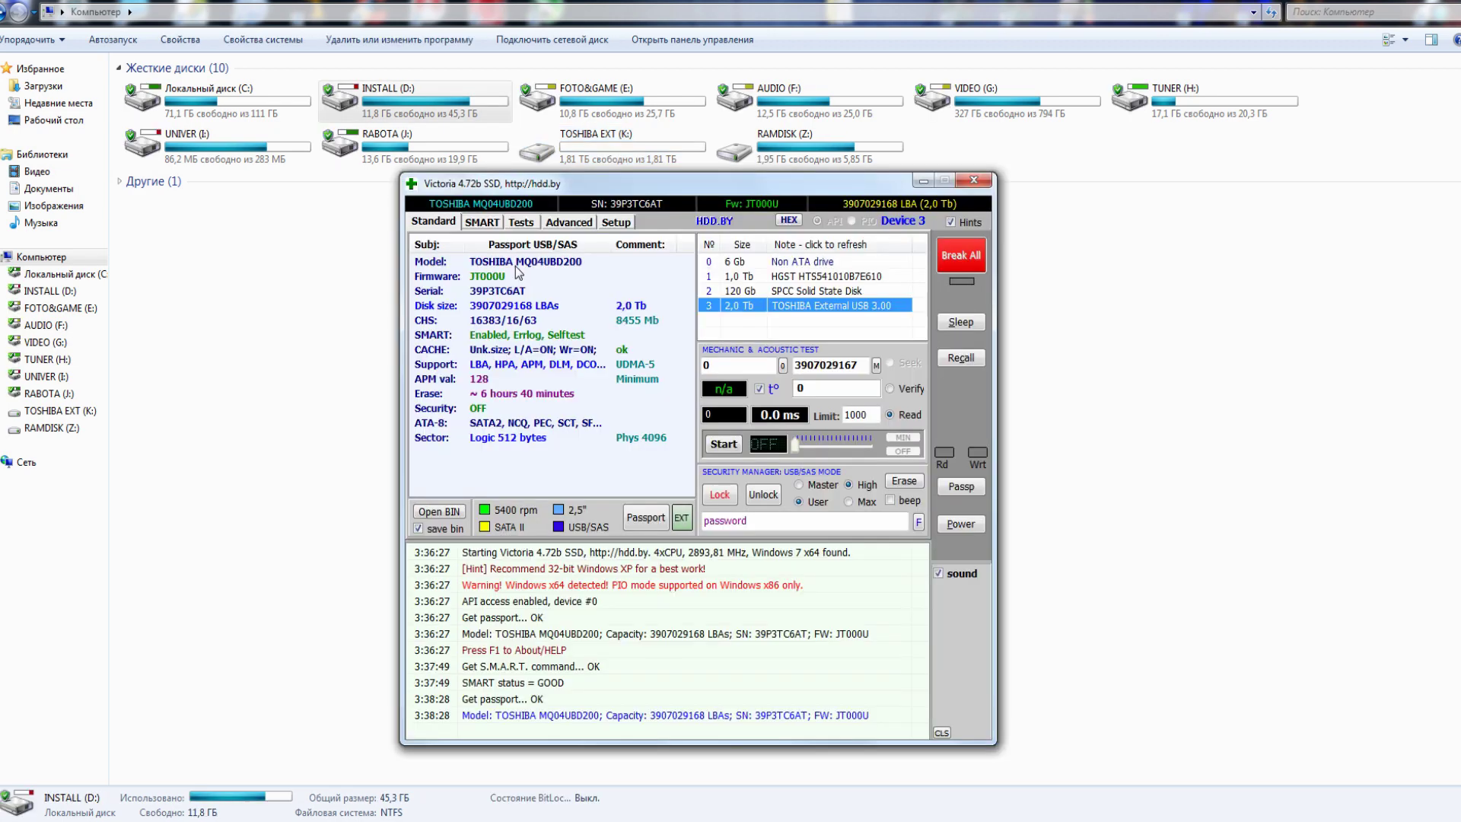
Switch to Victoria and copy all of the Toshiba drive's passport information.
click(522, 264)
right_click(524, 263)
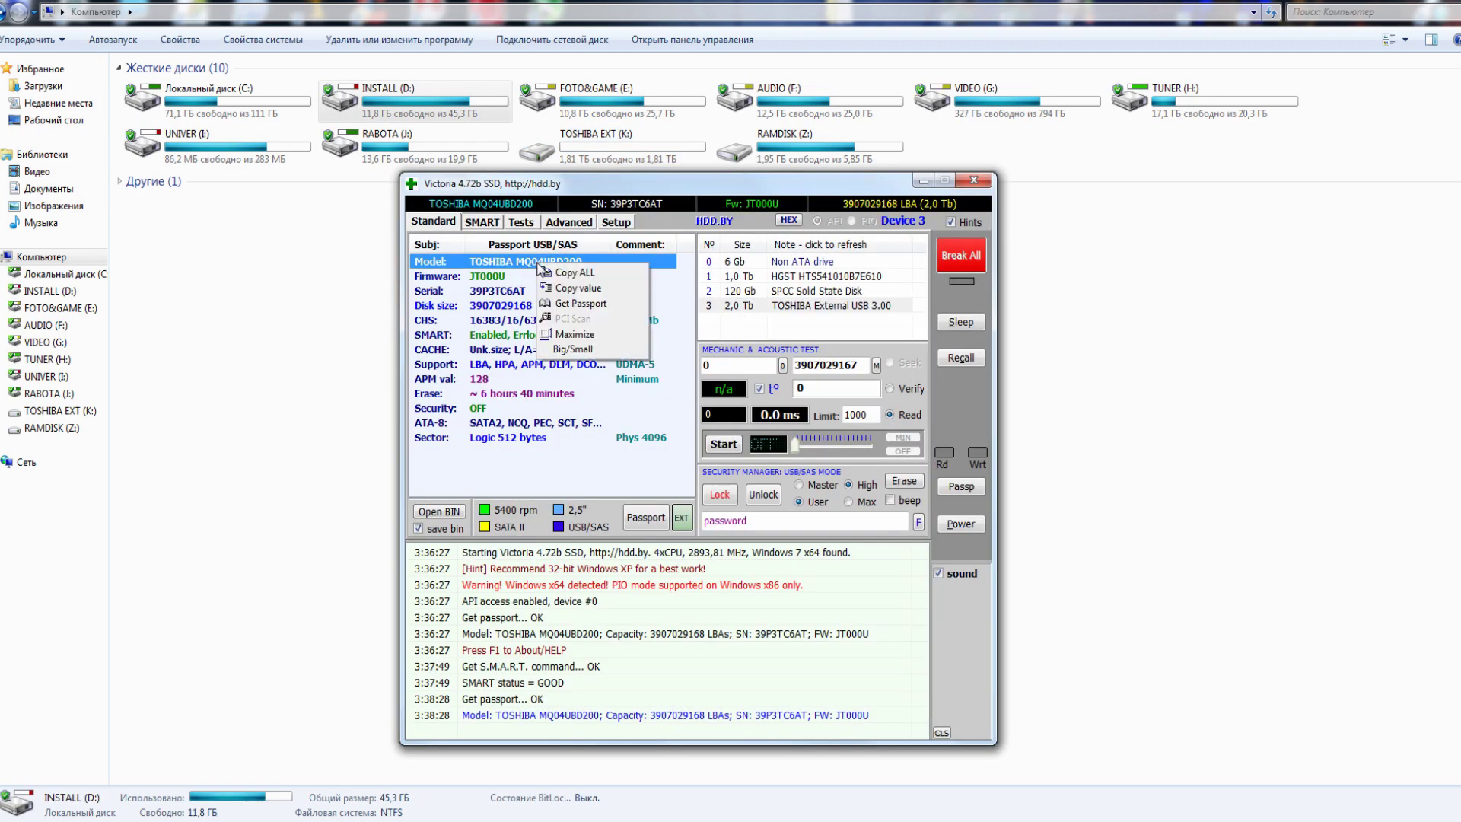
click(563, 270)
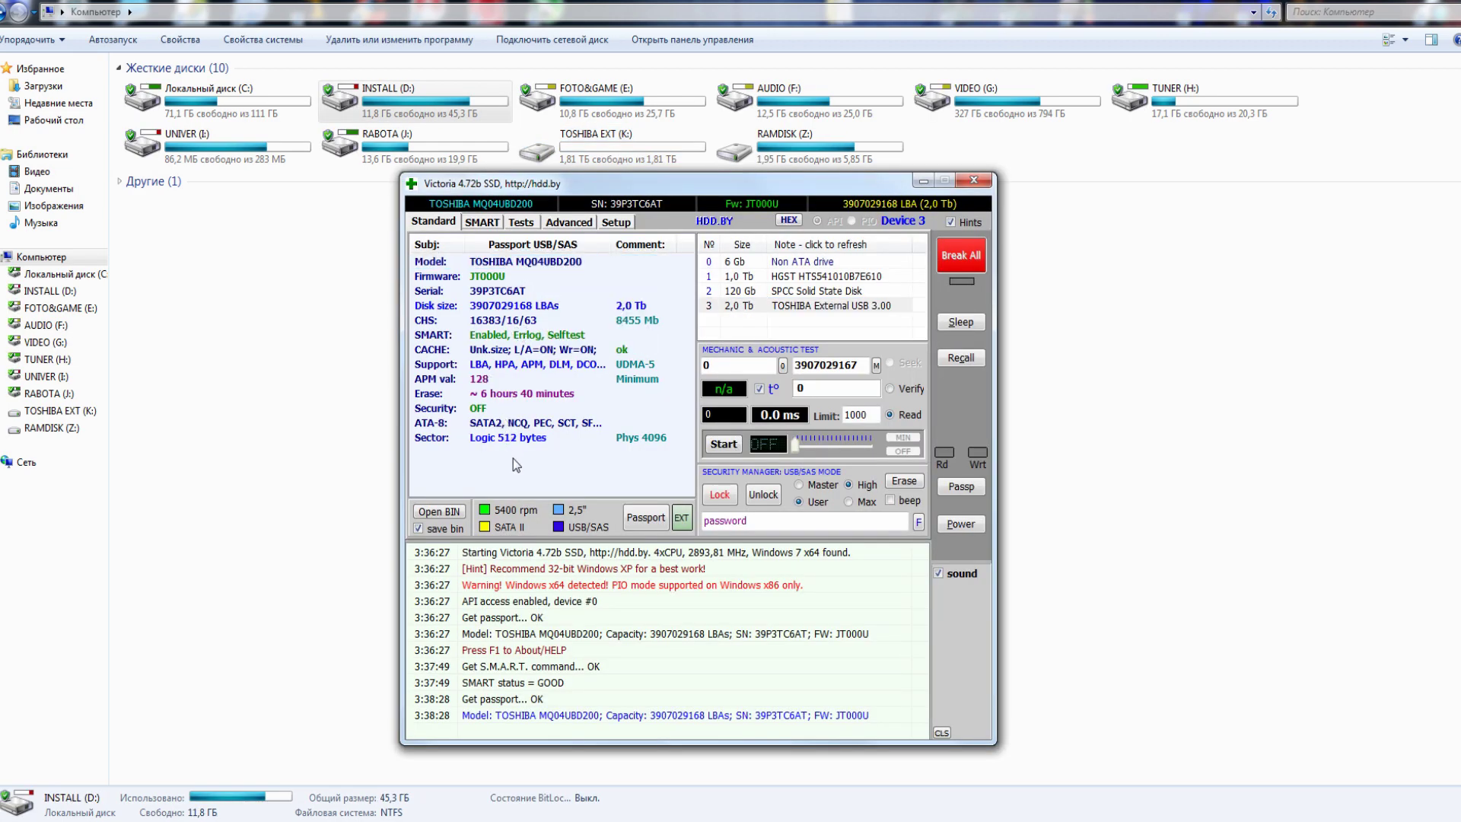
click(471, 424)
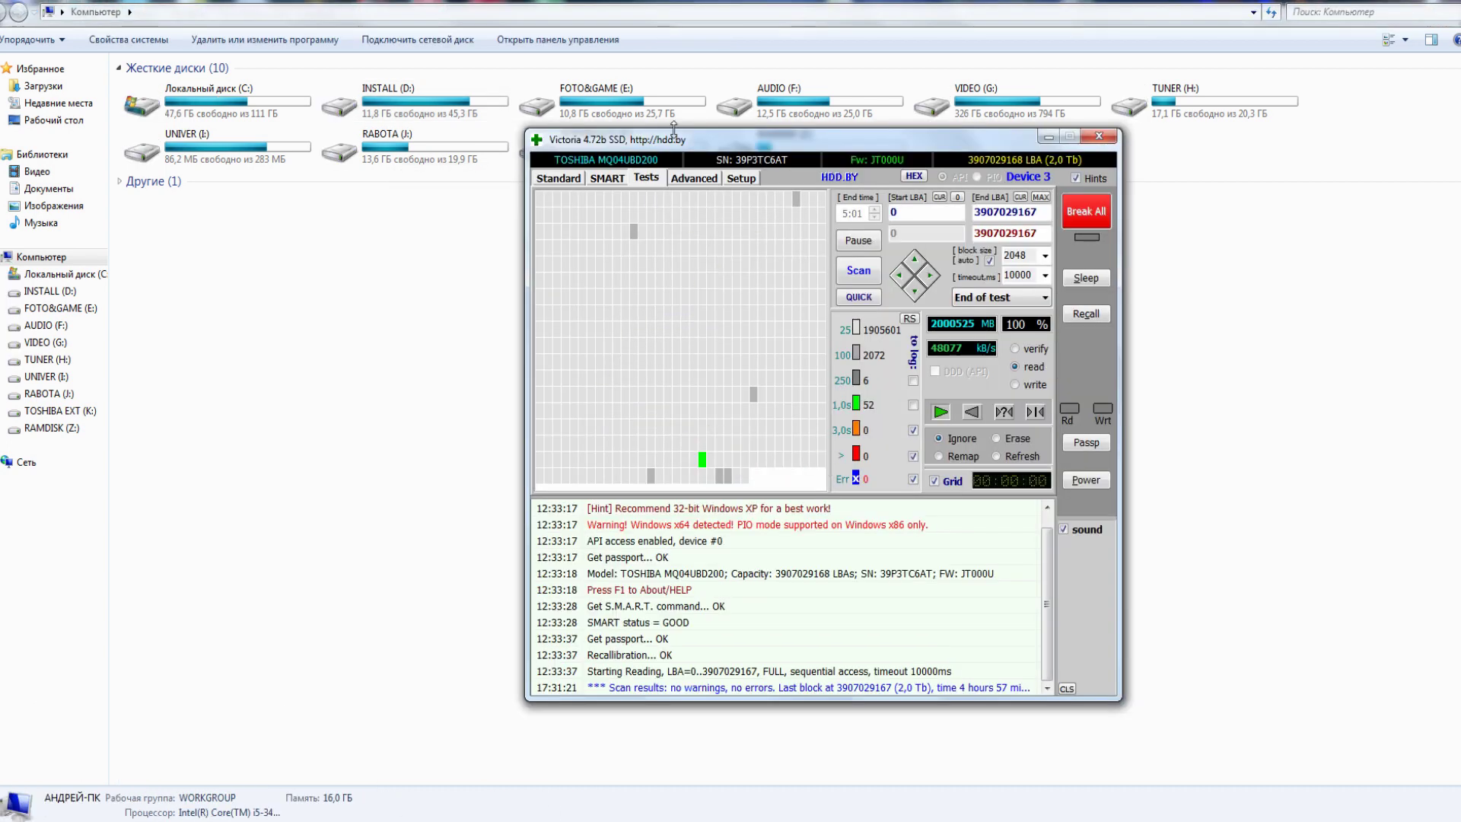
Review the Toshiba drive's surface scan results and SMART attributes in Victoria, then return to its passport information.
drag(749, 145, 737, 149)
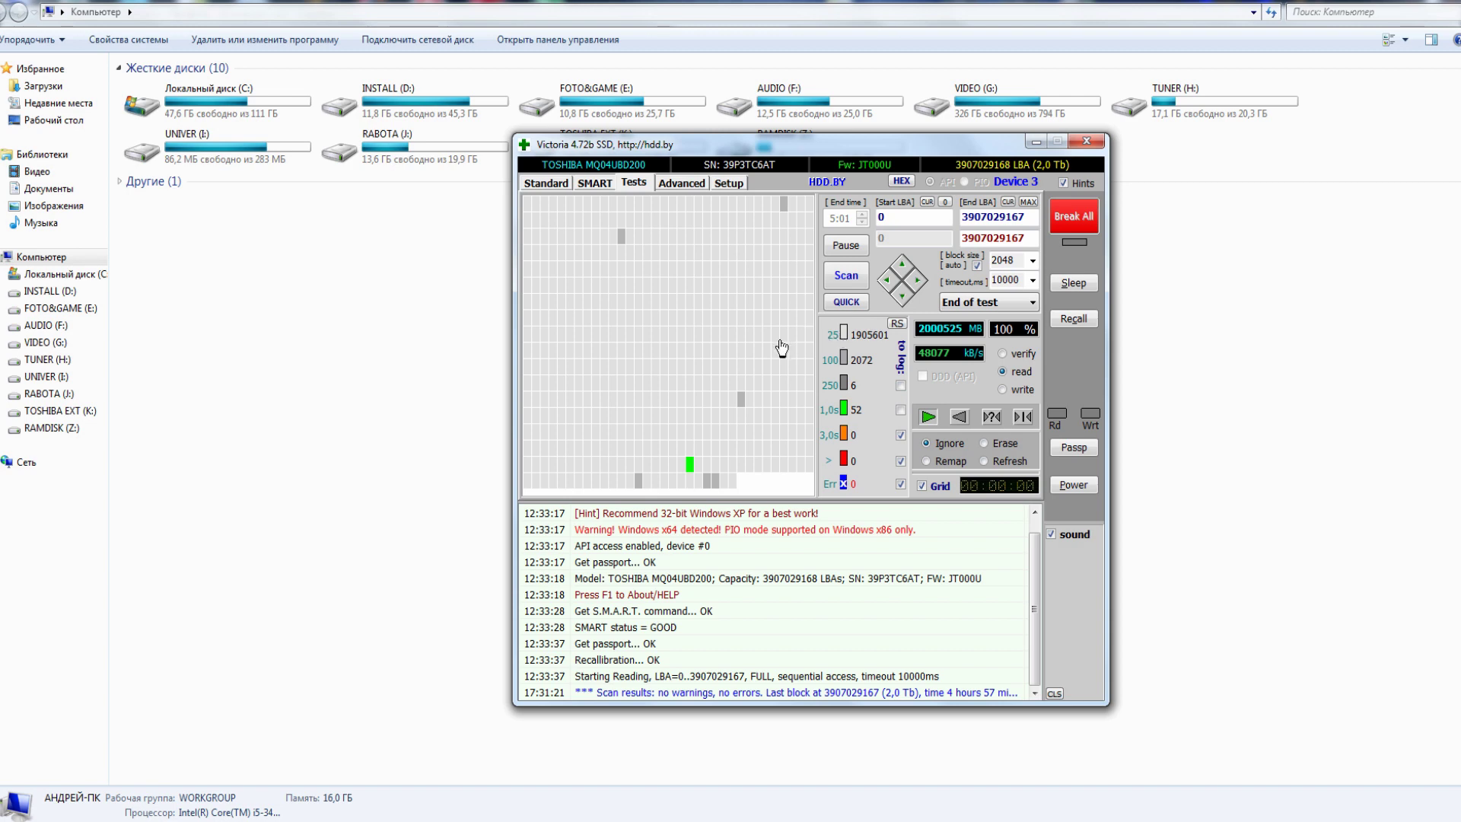
click(594, 183)
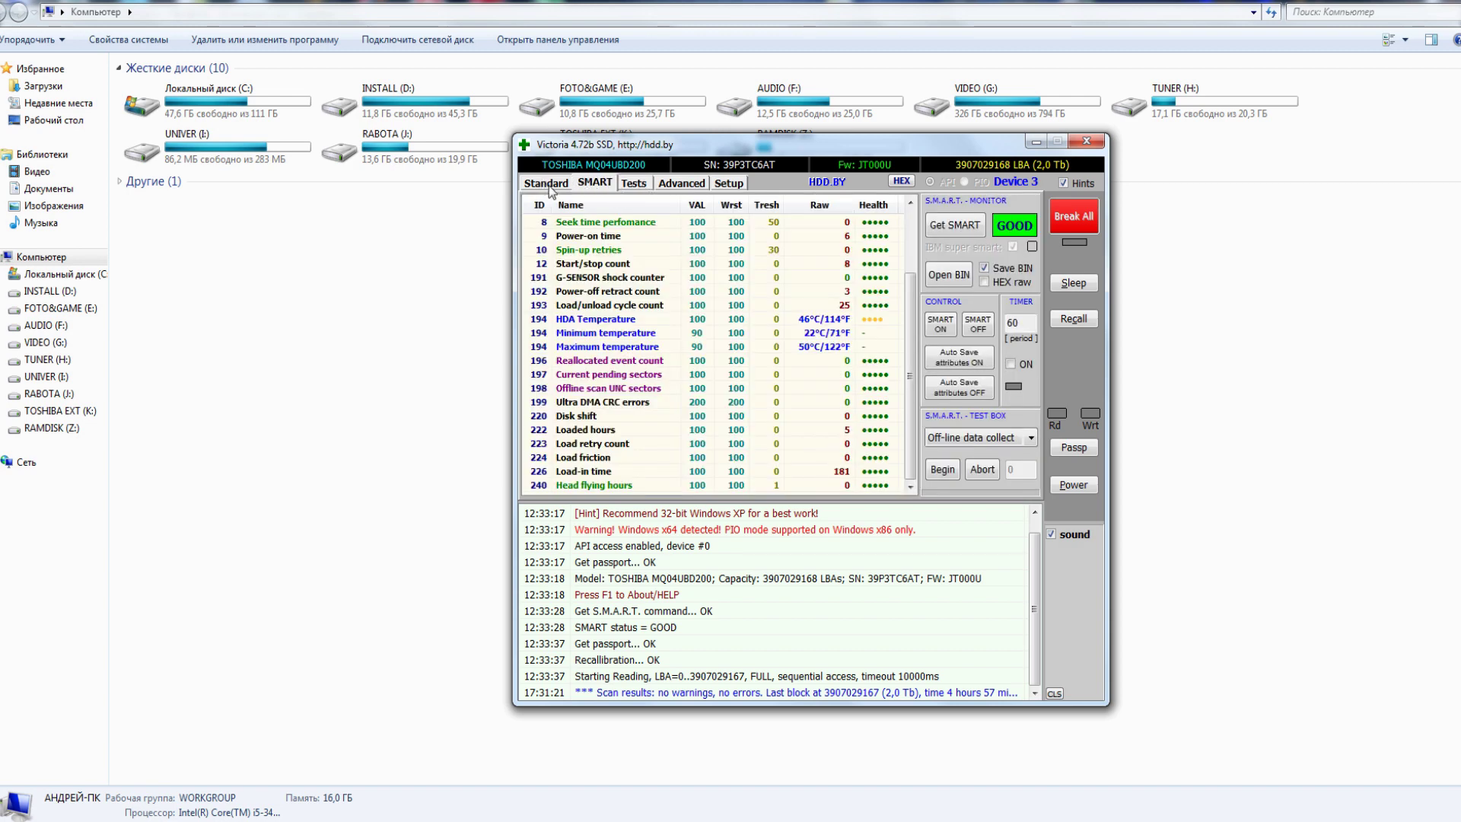
scroll(812, 335, up, 2)
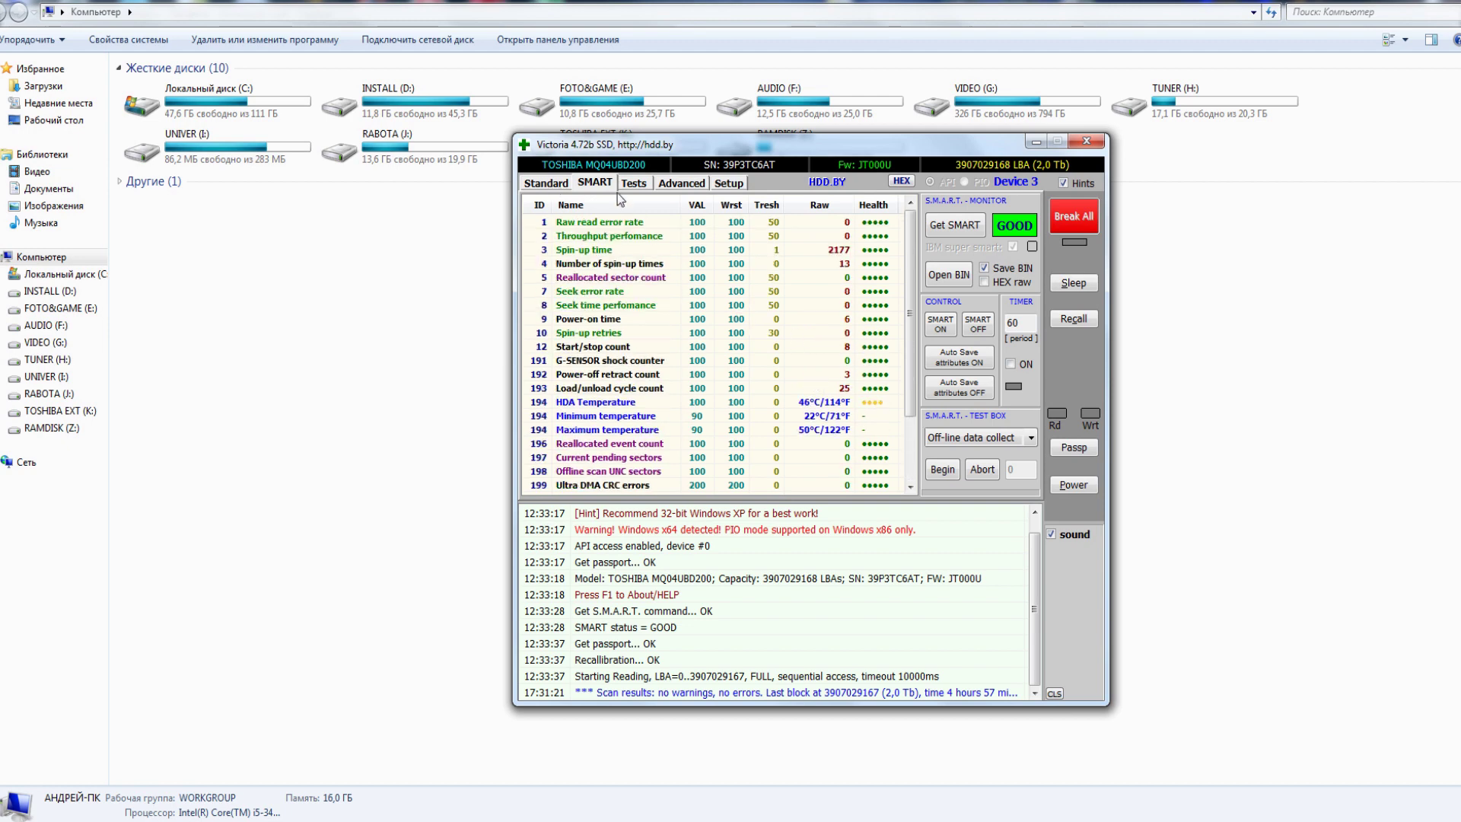
click(553, 185)
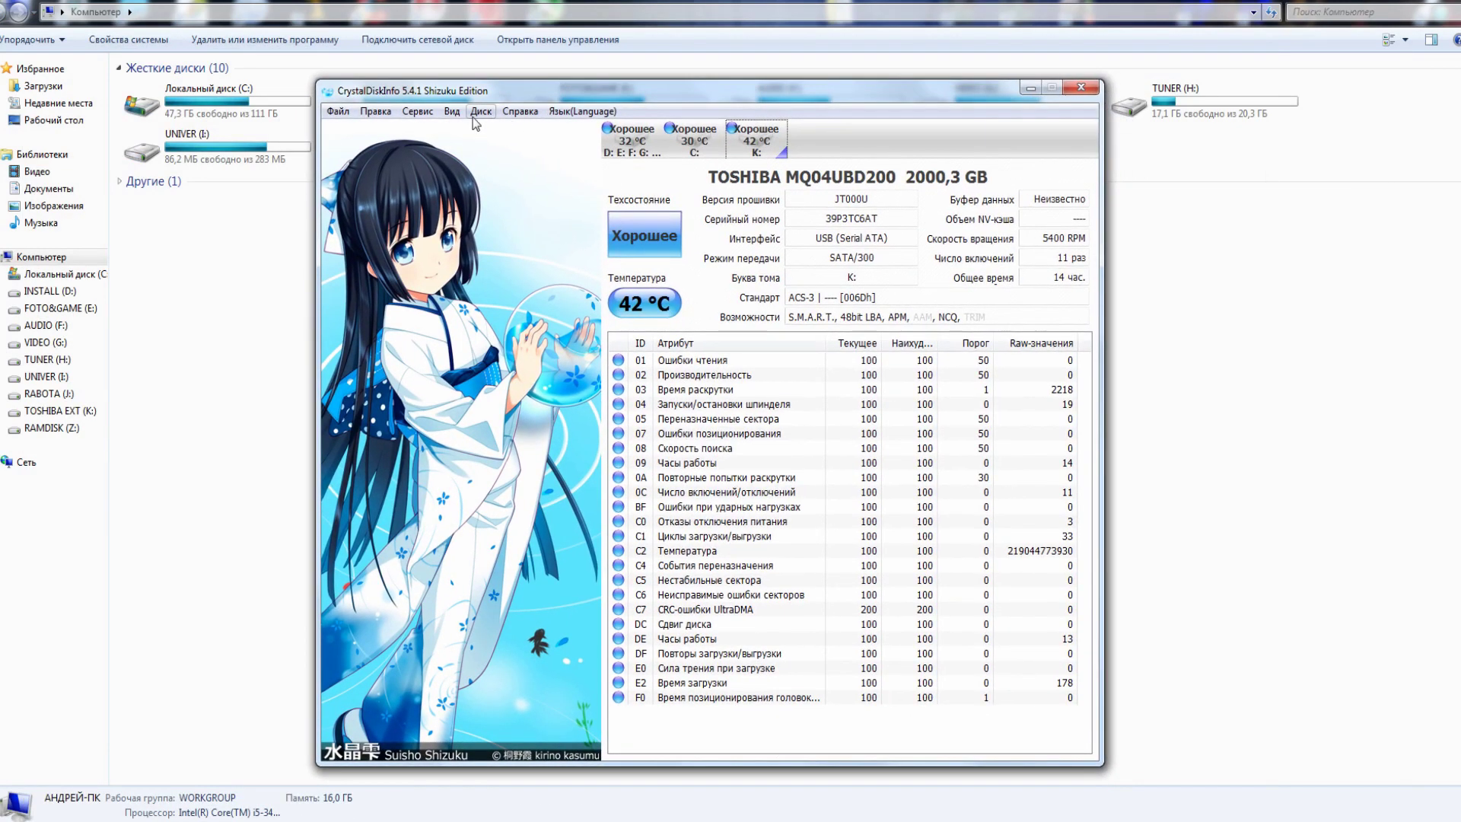
Switch to CrystalDiskInfo and examine the health status and SMART attributes of the TOSHIBA MQ04UBD200 drive.
click(419, 113)
click(426, 131)
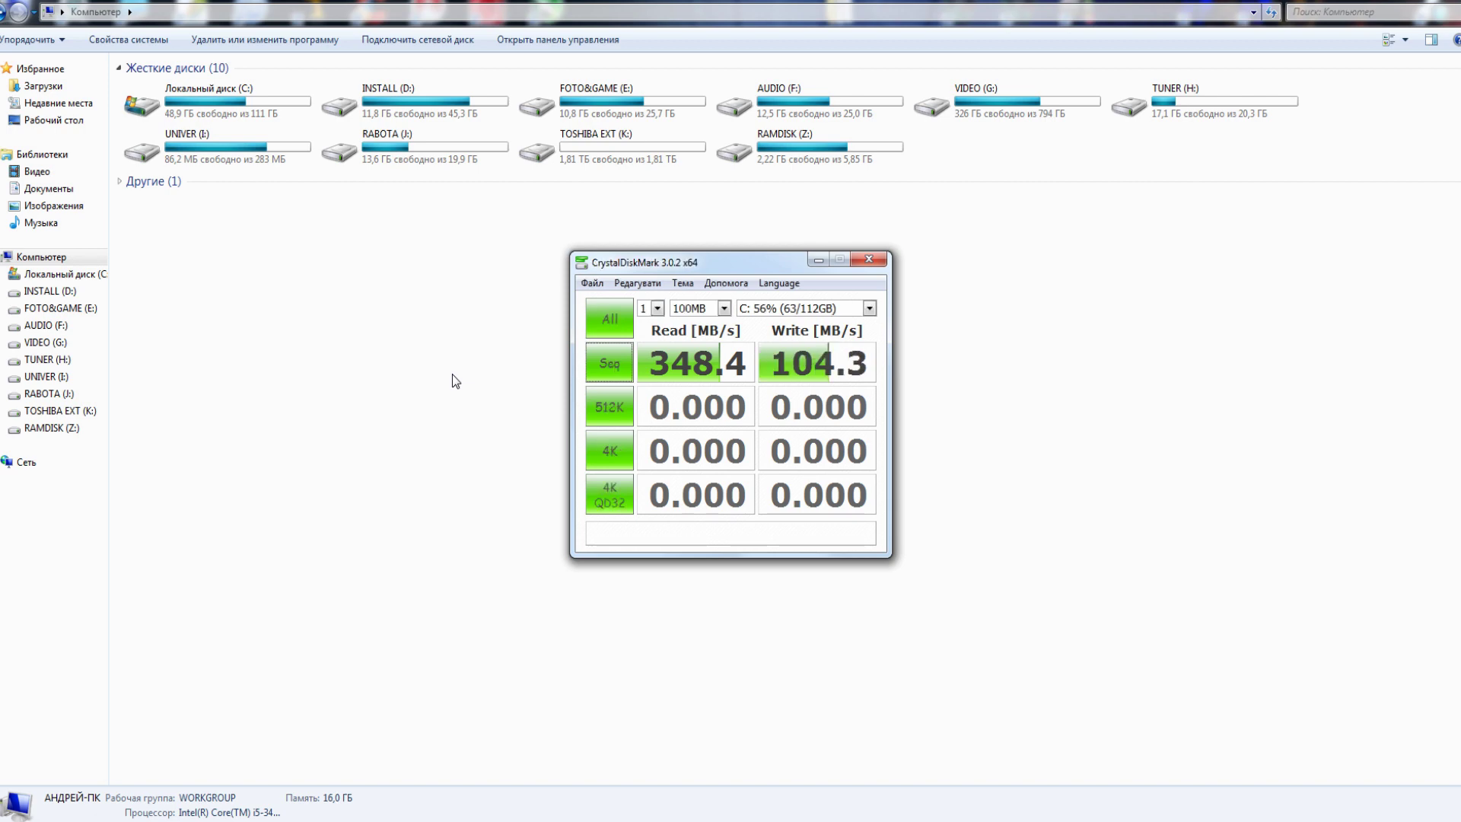
Open the TOSHIBA EXT (K:) drive, paste the copied video folder into it, and move the copy progress window aside.
double_click(578, 148)
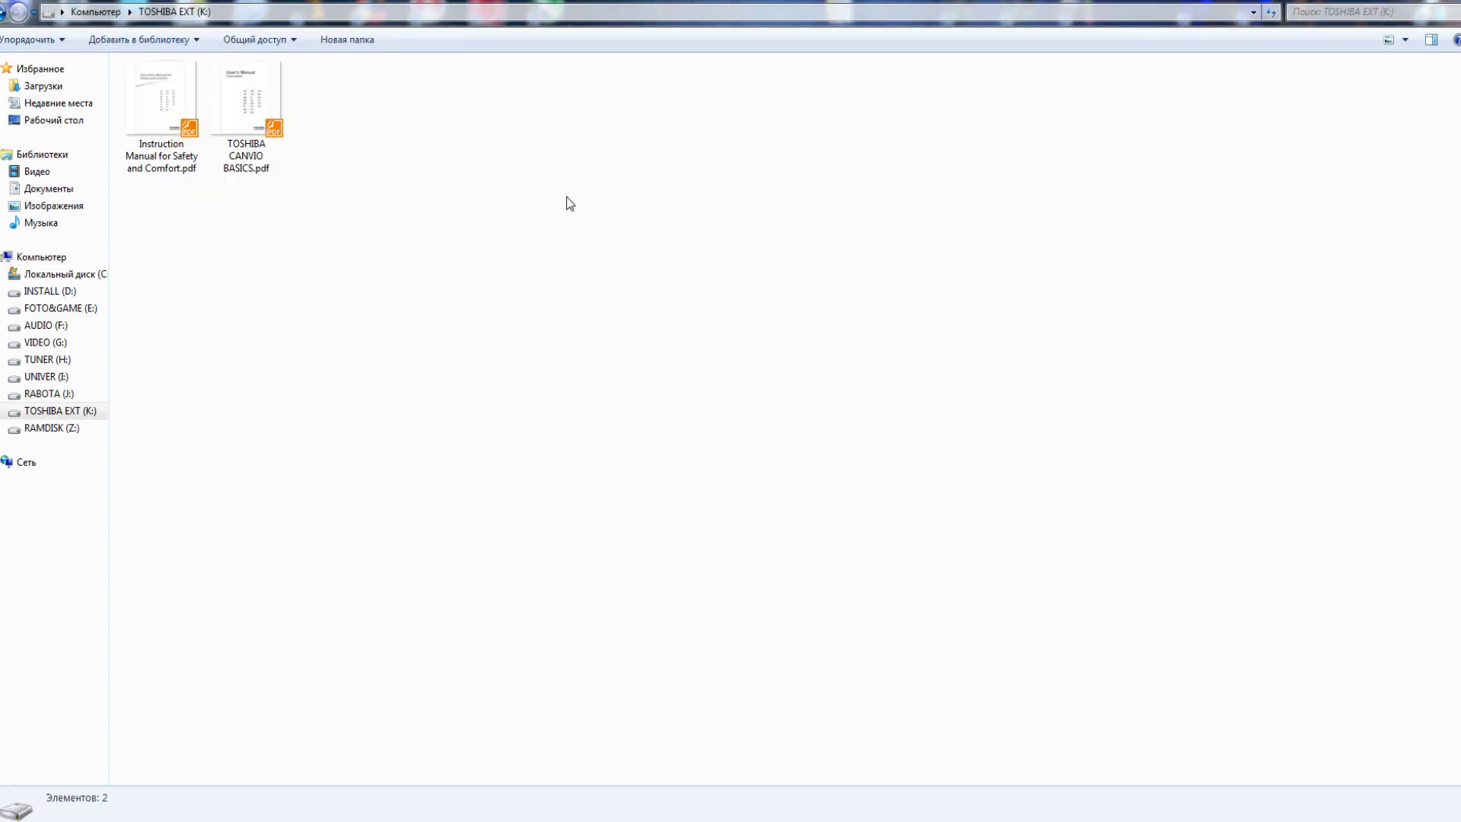
key(ctrl+v)
click(617, 465)
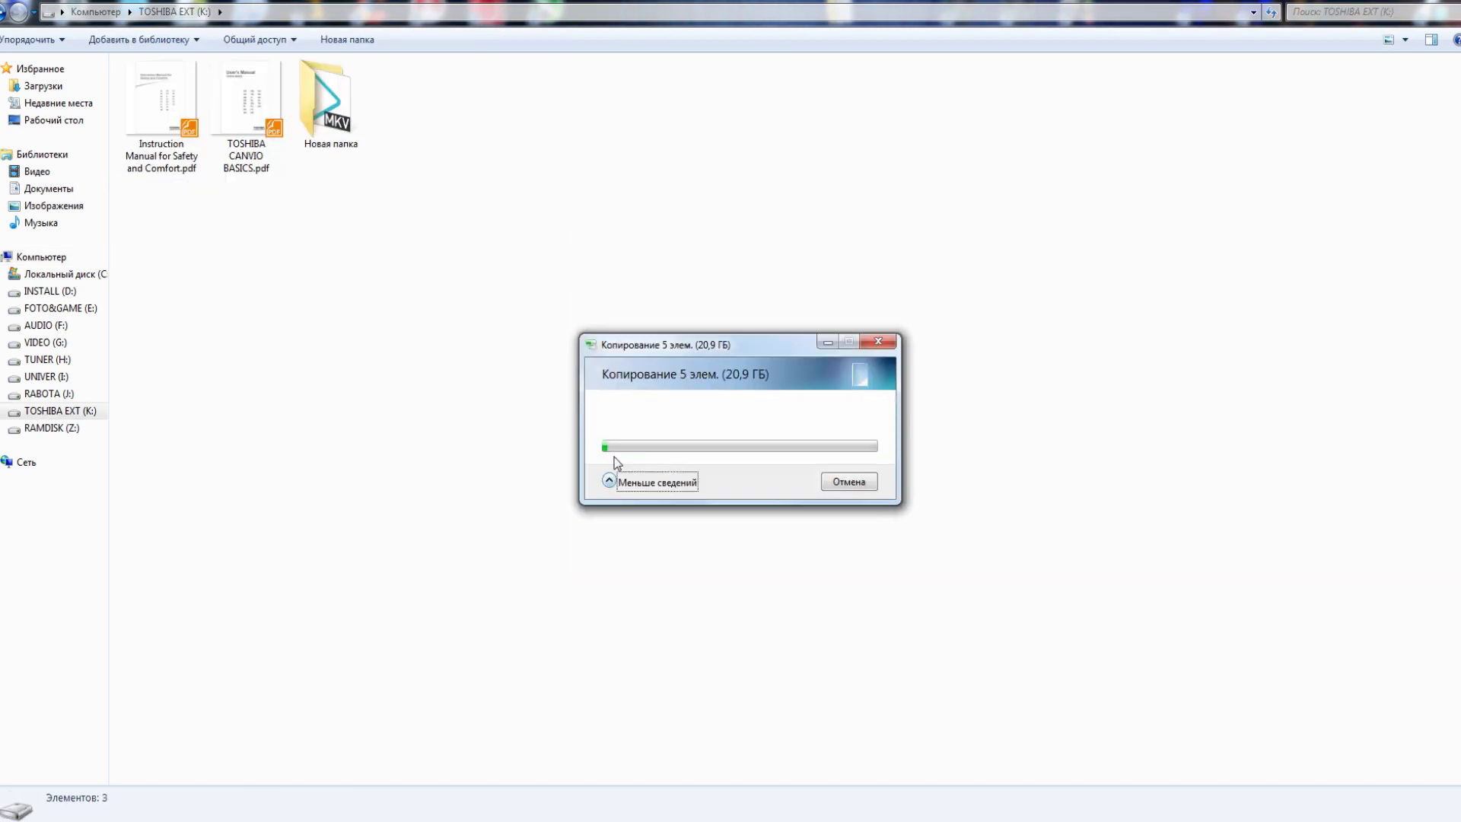
drag(648, 341, 329, 321)
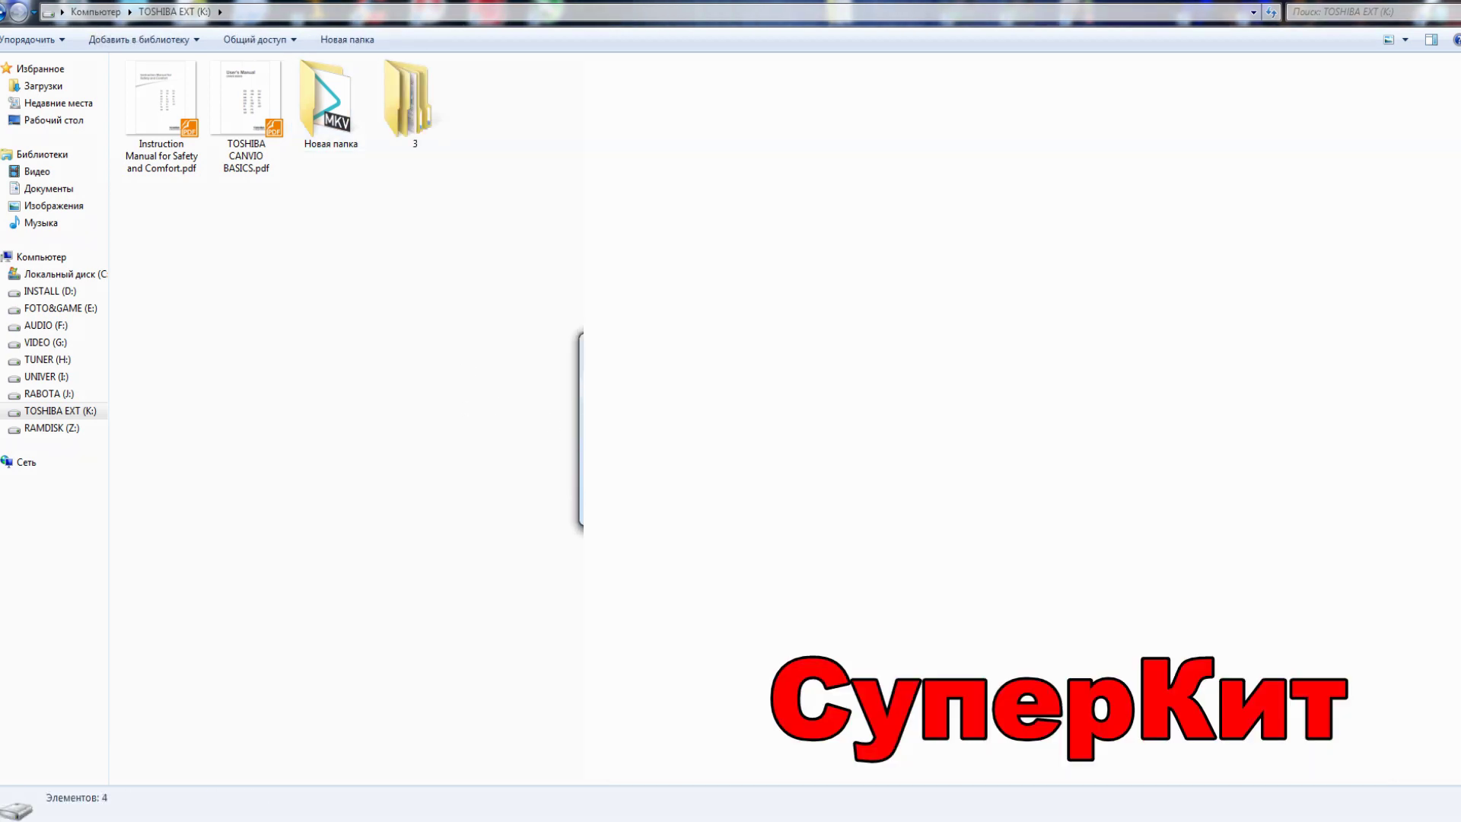
Paste the copied pictures from G:\Картинки into the TOSHIBA EXT (K:) drive and move the copy progress window aside.
key(ctrl+v)
drag(368, 304, 284, 300)
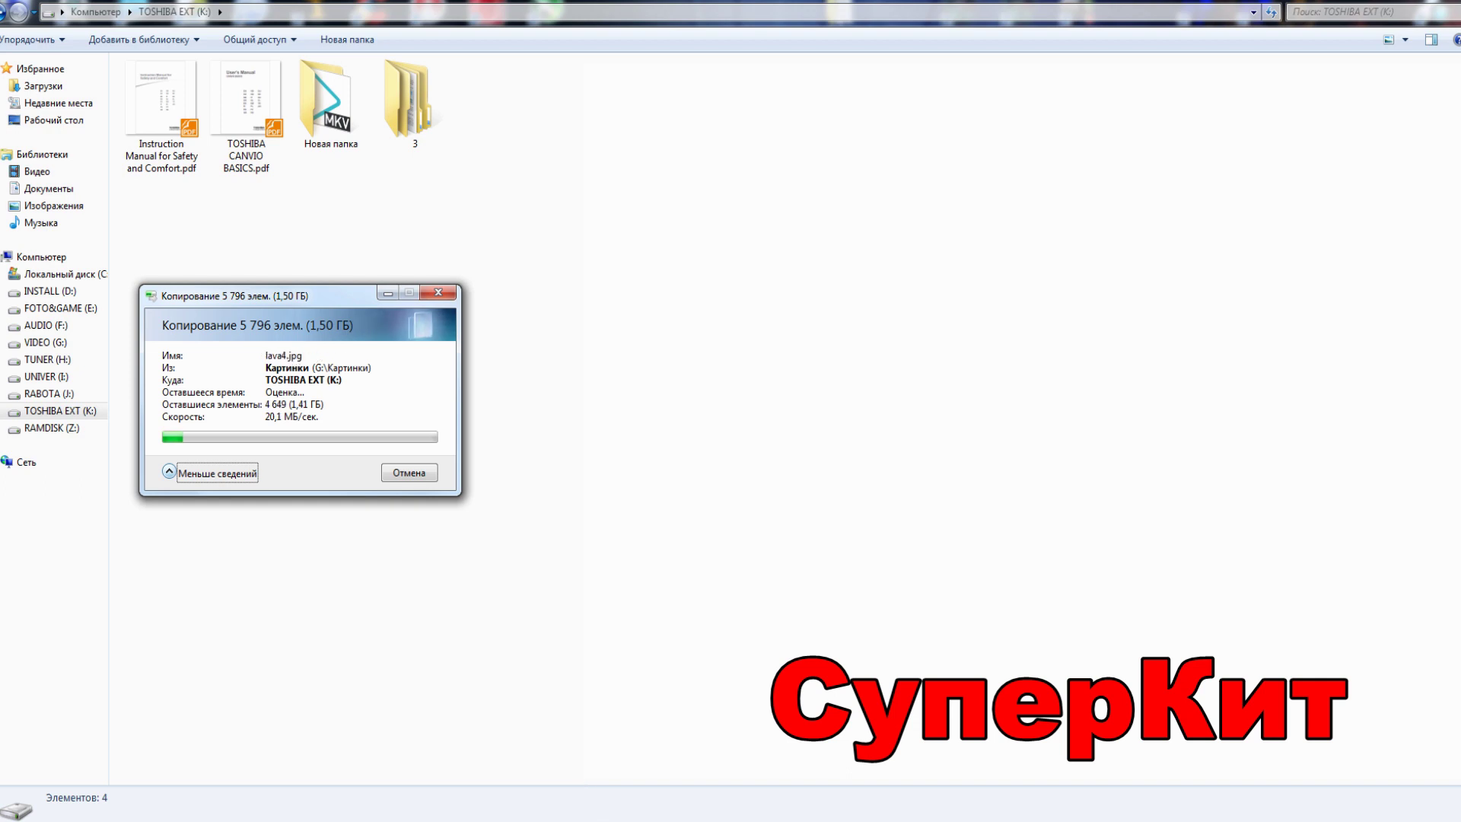
click(574, 495)
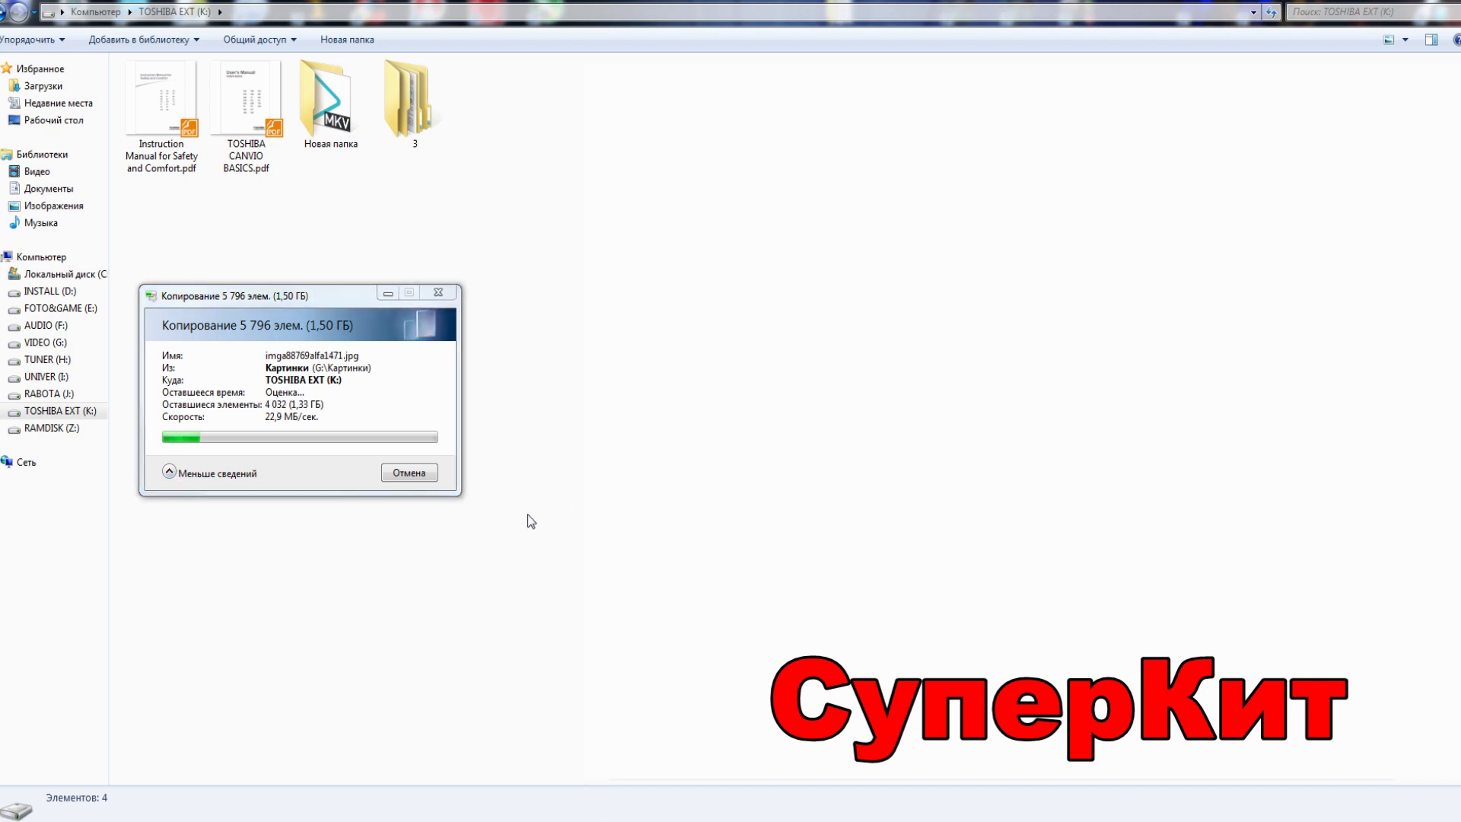